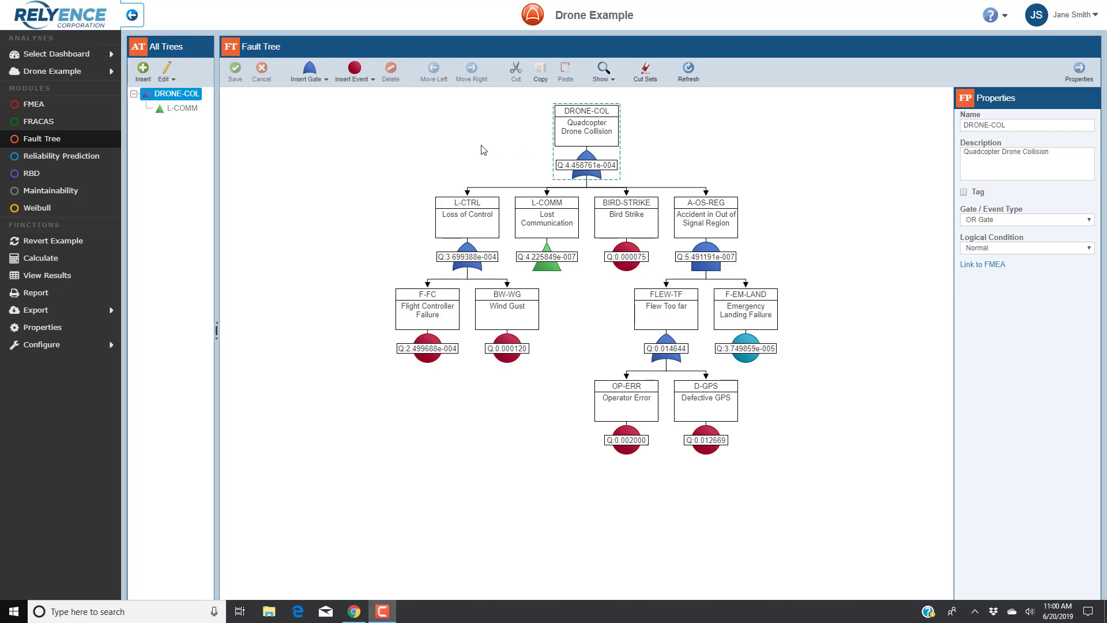
# - Insert an OR gate as a new input under the top event DRONE-COL
pyautogui.click(326, 81)
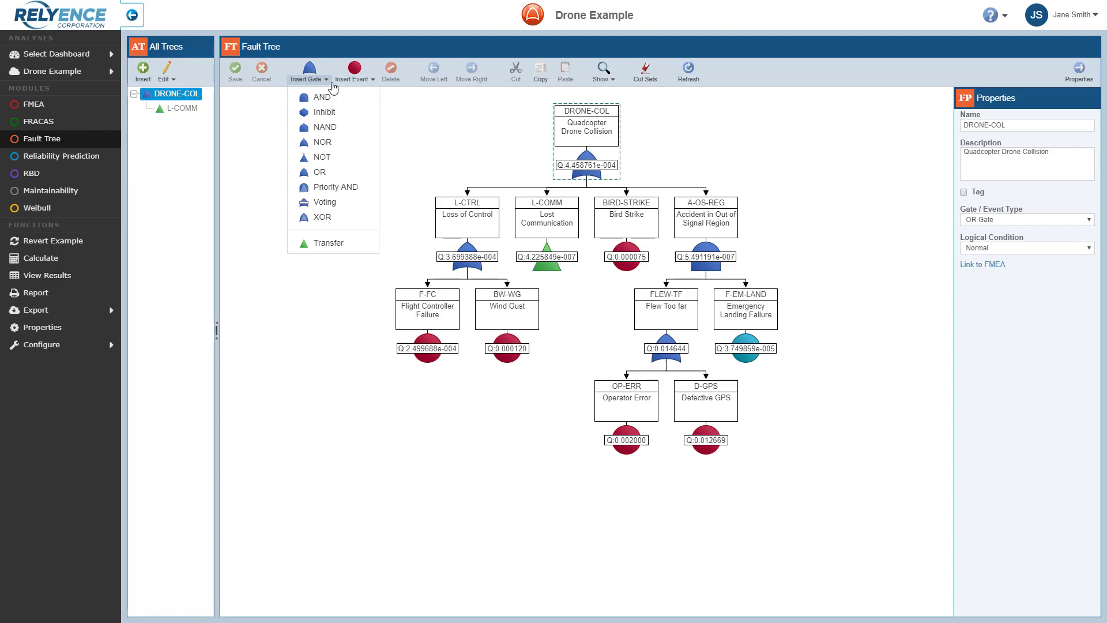
pyautogui.click(338, 174)
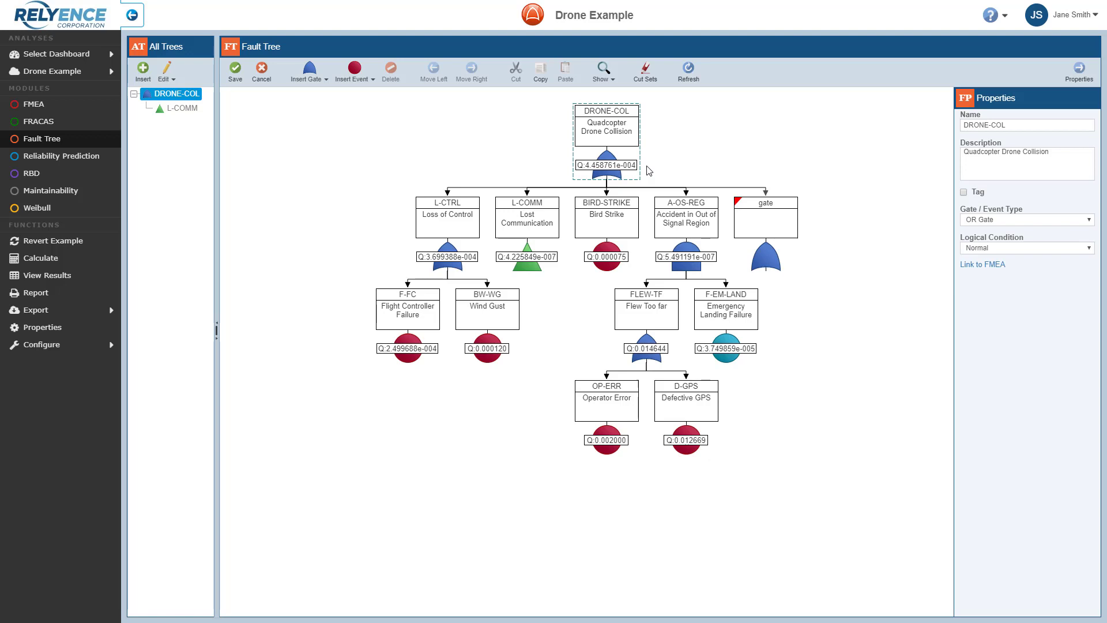
# - Rename the new gate F-UNSTABLE and give it the description 'Unstable Flight'
pyautogui.click(768, 224)
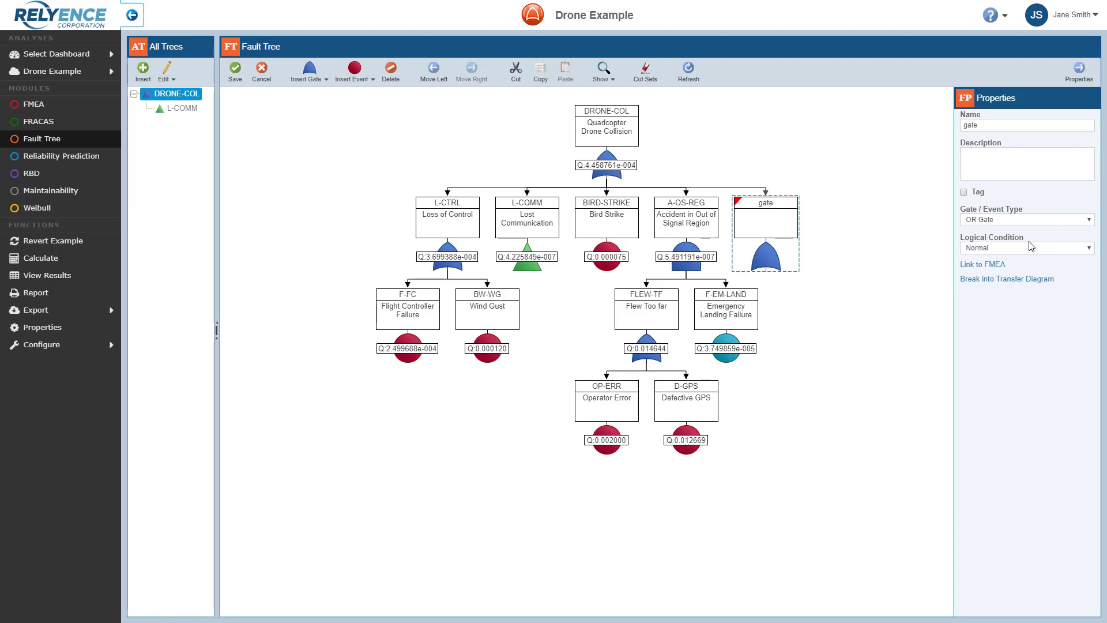
pyautogui.click(987, 126)
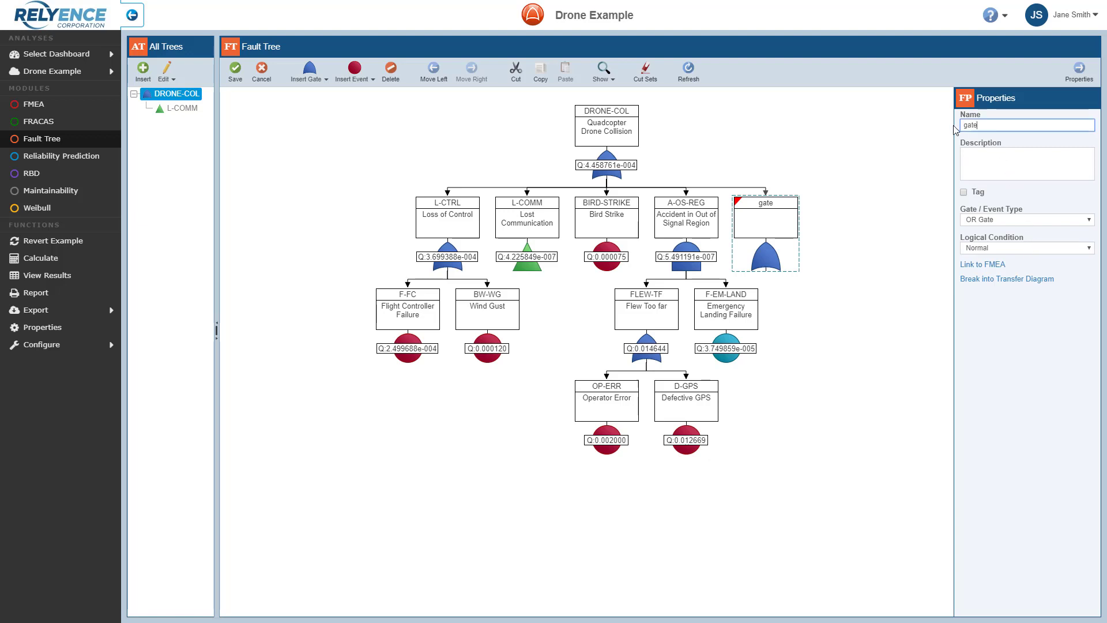
pyautogui.press('BackSpace')
pyautogui.press('BackSpace')
pyautogui.press('BackSpace')
pyautogui.press('BackSpace')
pyautogui.write('F-UNSTA')
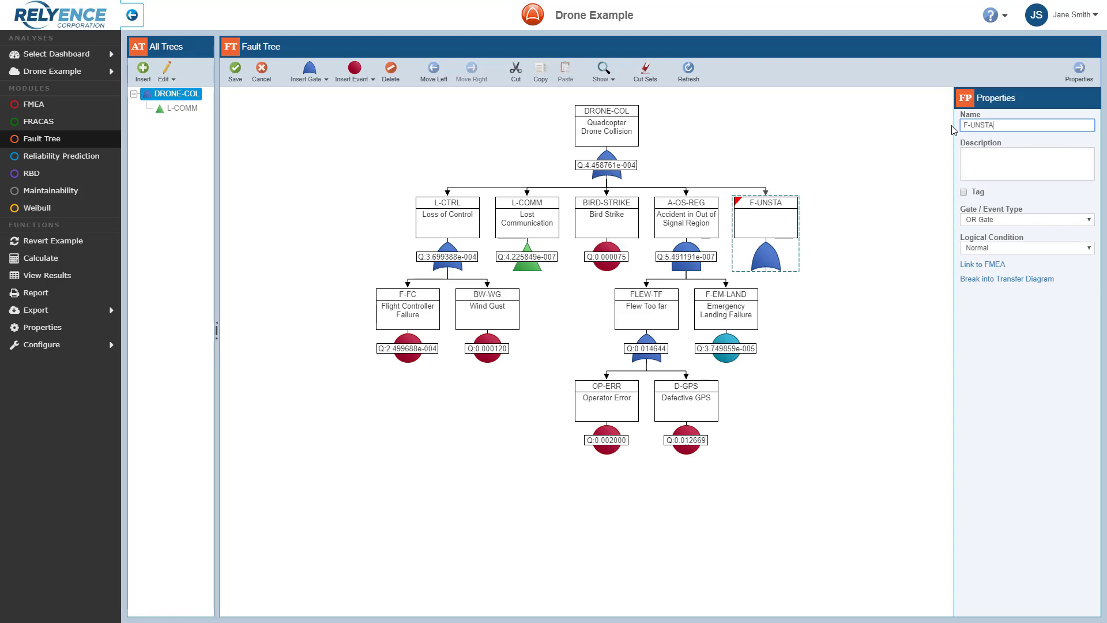
pyautogui.write('BLE')
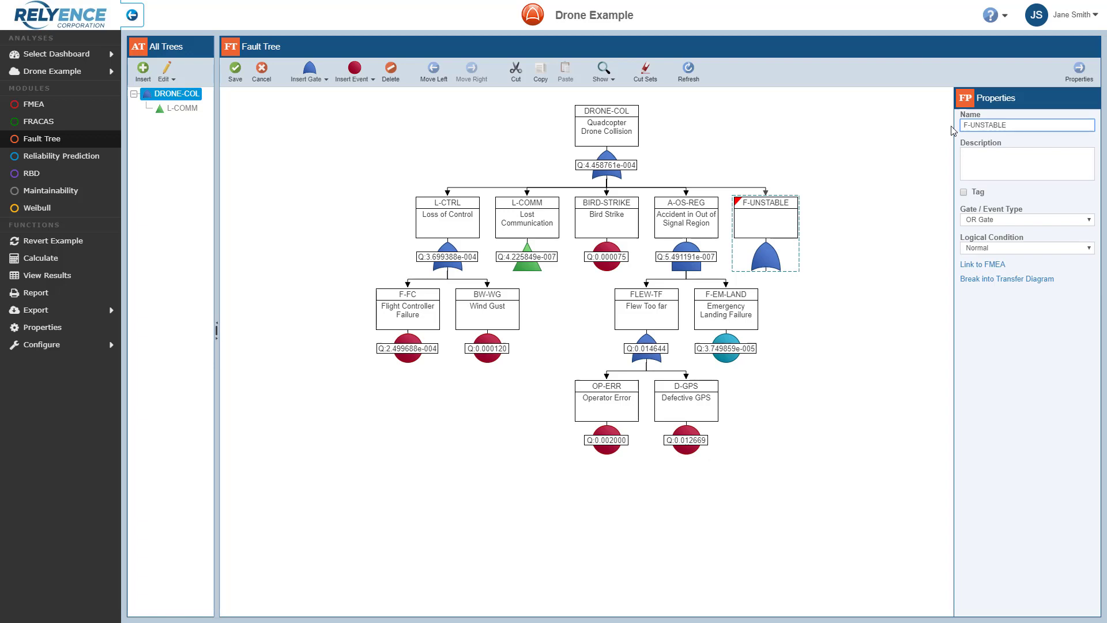
pyautogui.click(973, 156)
pyautogui.write('Uns')
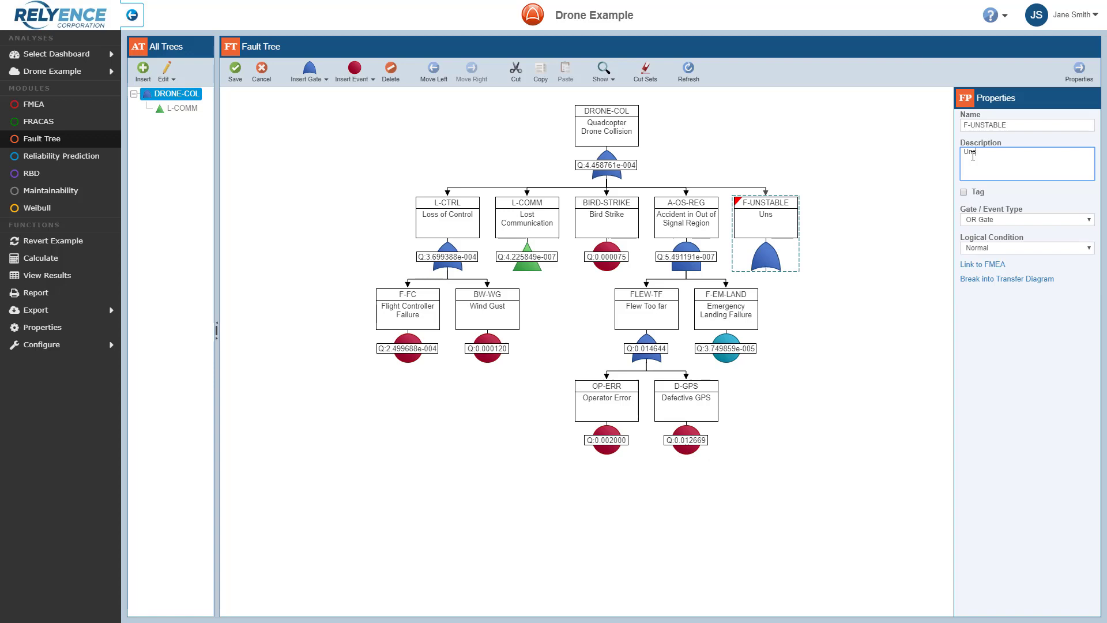
pyautogui.write('table Flight')
# - Insert two basic events beneath F-UNSTABLE
pyautogui.click(376, 84)
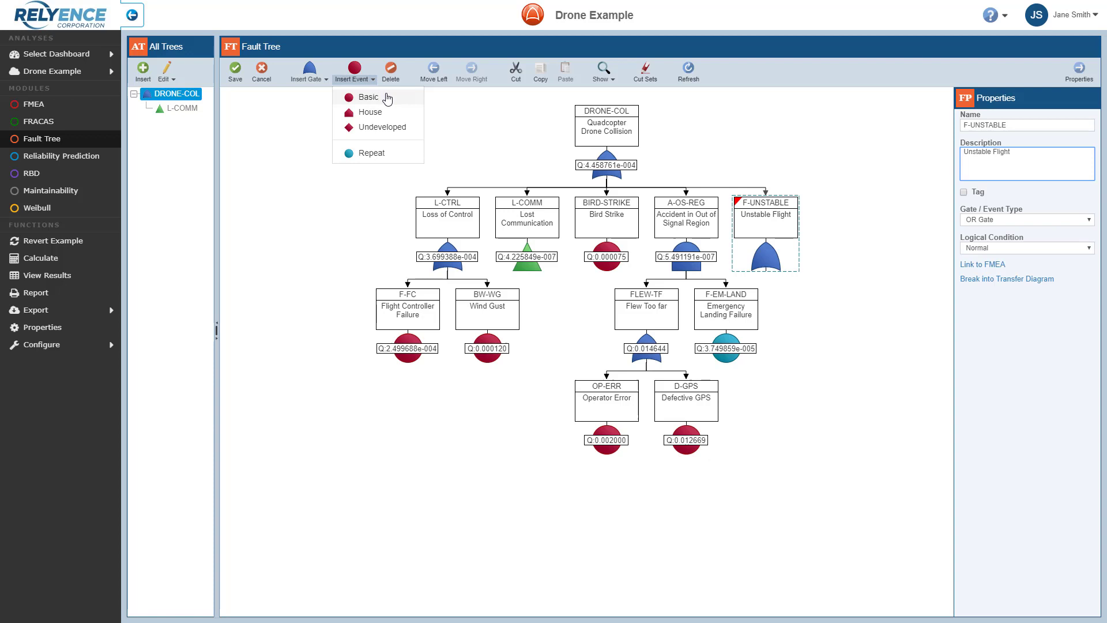
pyautogui.click(387, 98)
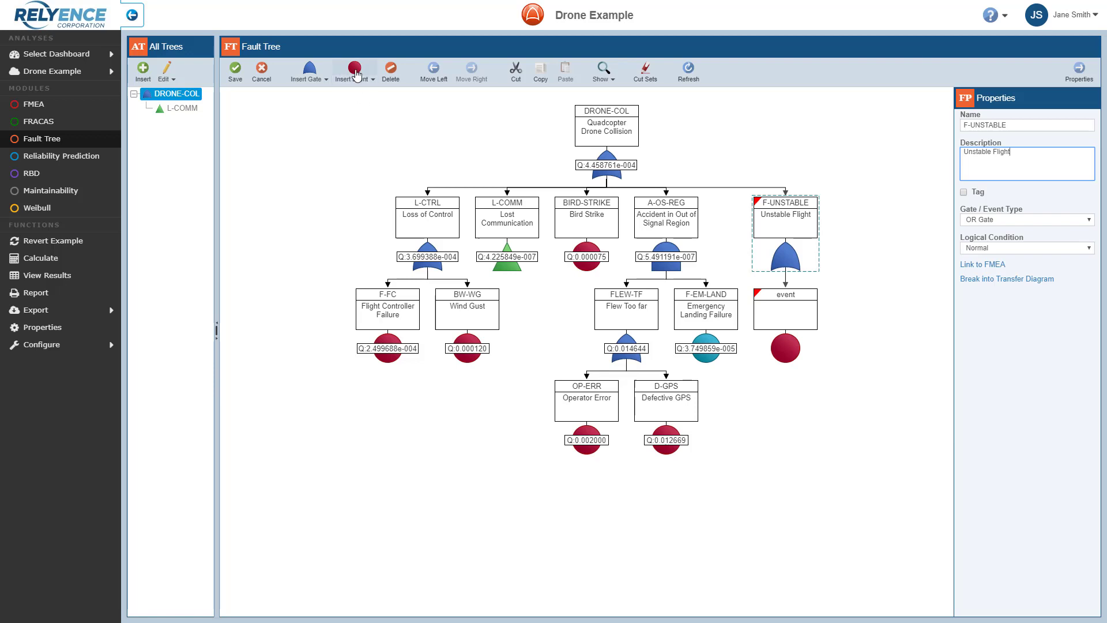
pyautogui.click(355, 70)
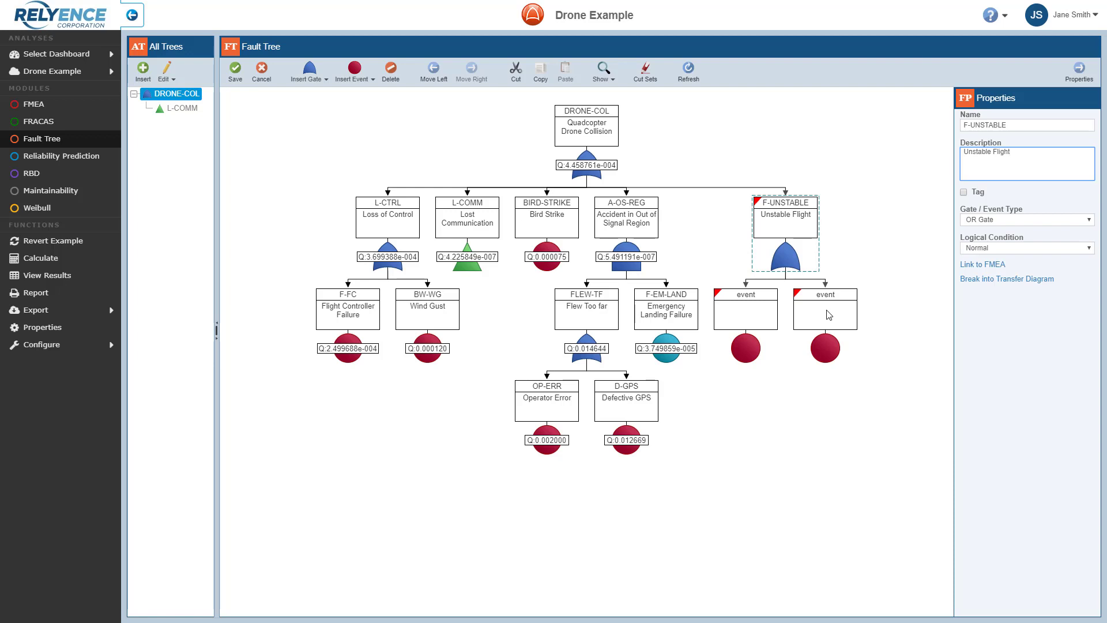
# - Name the first basic event L-MOTOR, described as 'Loss of one of the four motors'
pyautogui.click(755, 314)
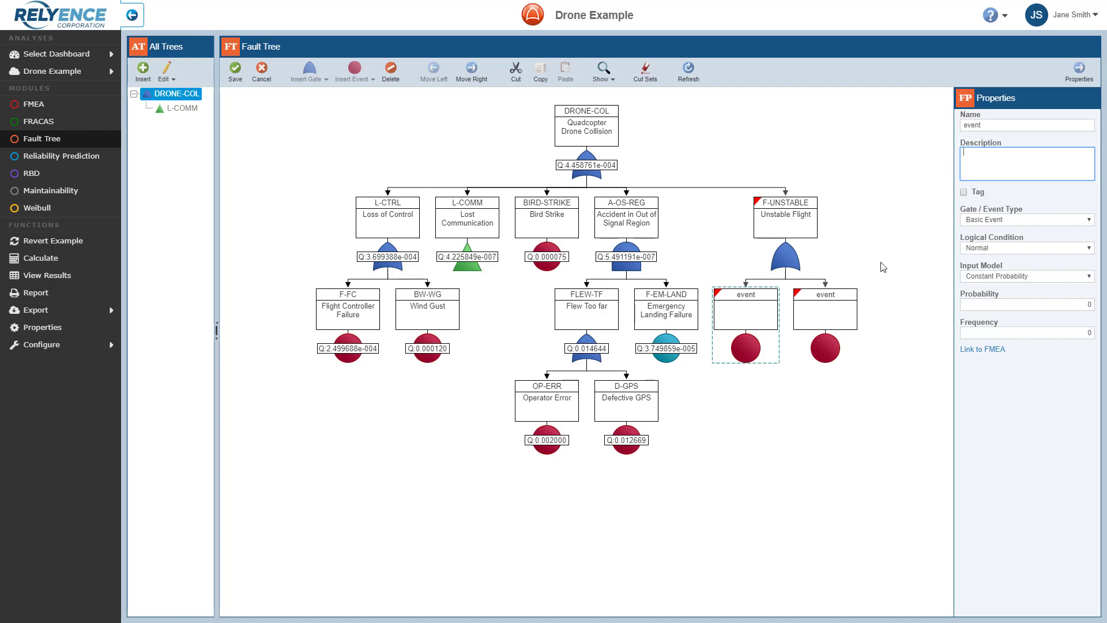
pyautogui.doubleClick(990, 124)
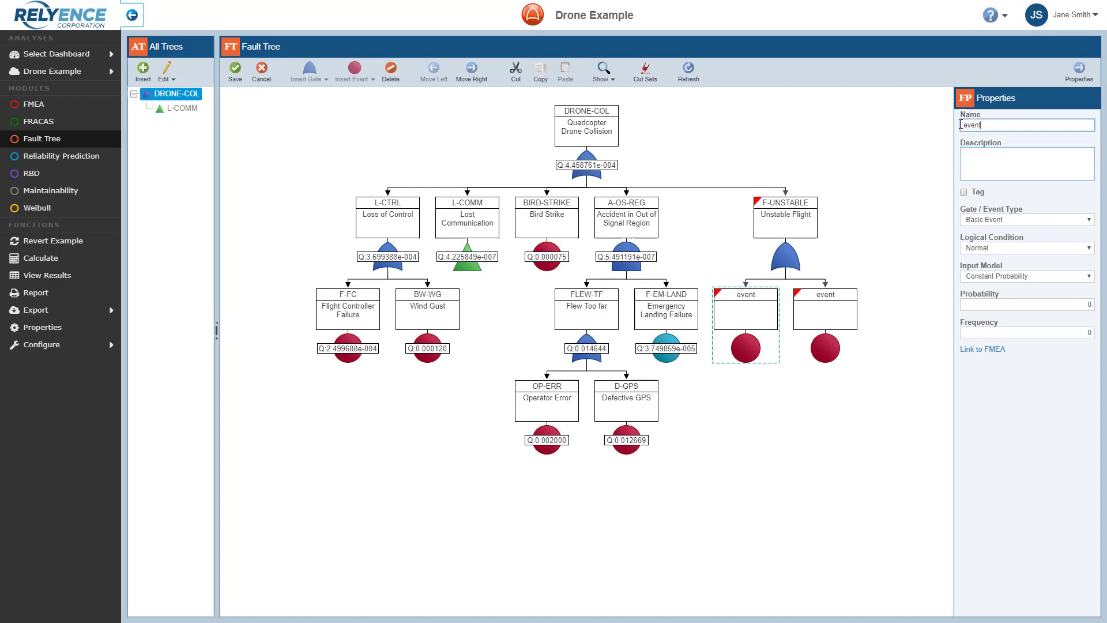
pyautogui.write('L-')
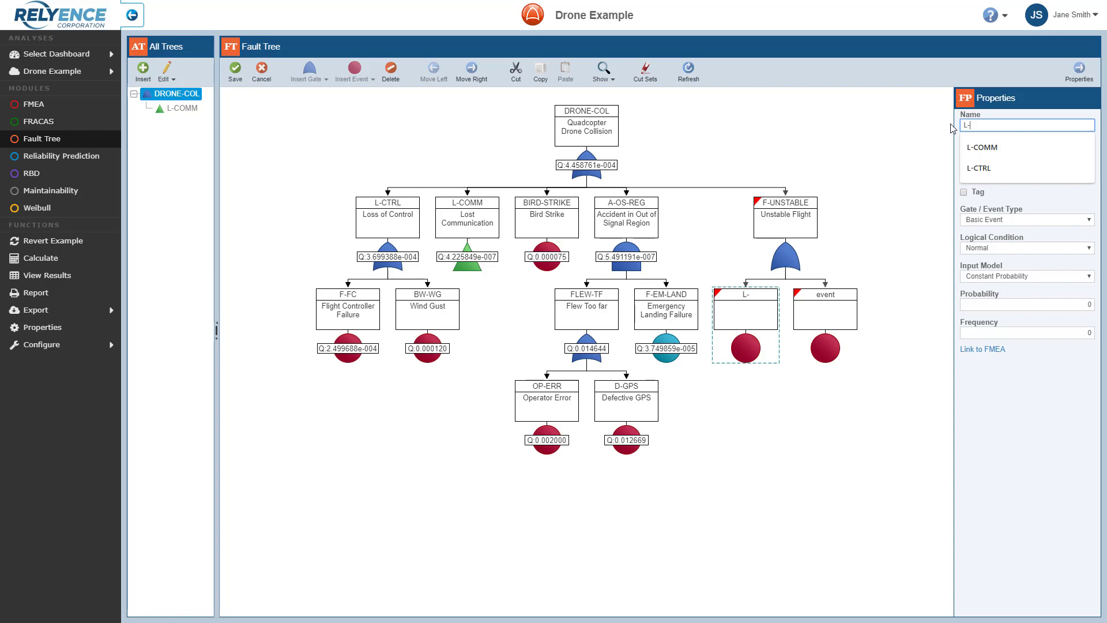
pyautogui.write('MOTOR')
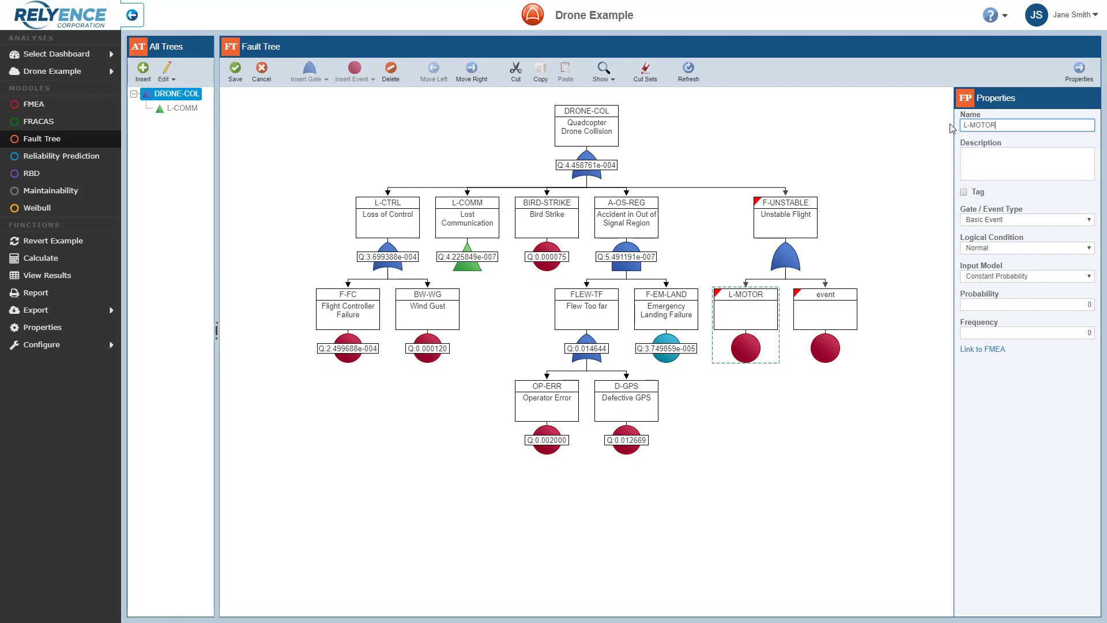
pyautogui.click(972, 156)
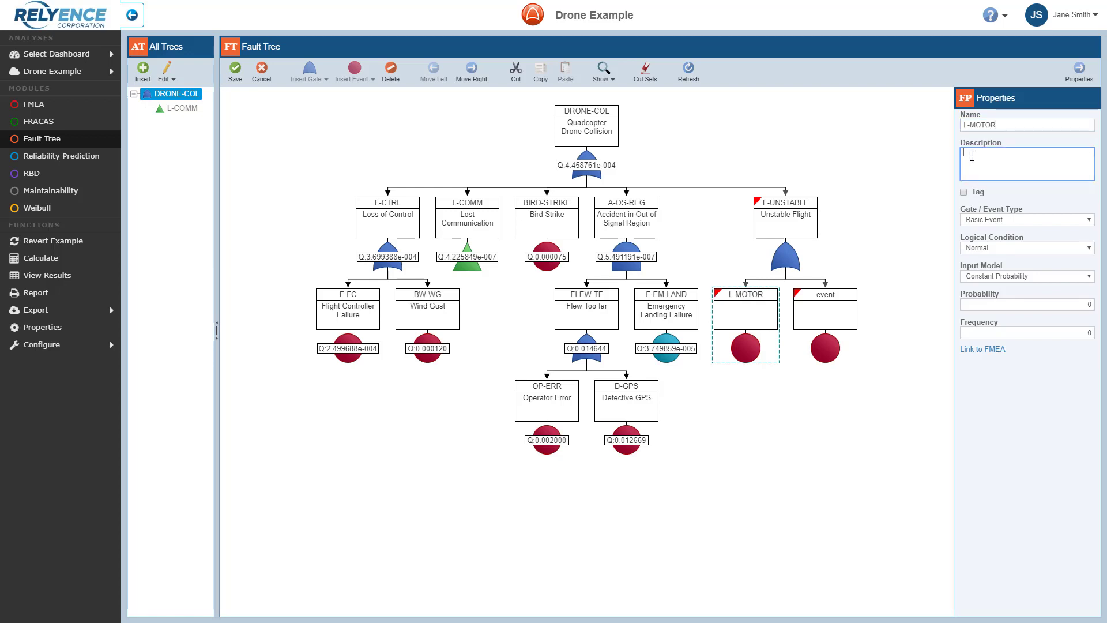
pyautogui.write('Loss of one of')
pyautogui.write('the four mot')
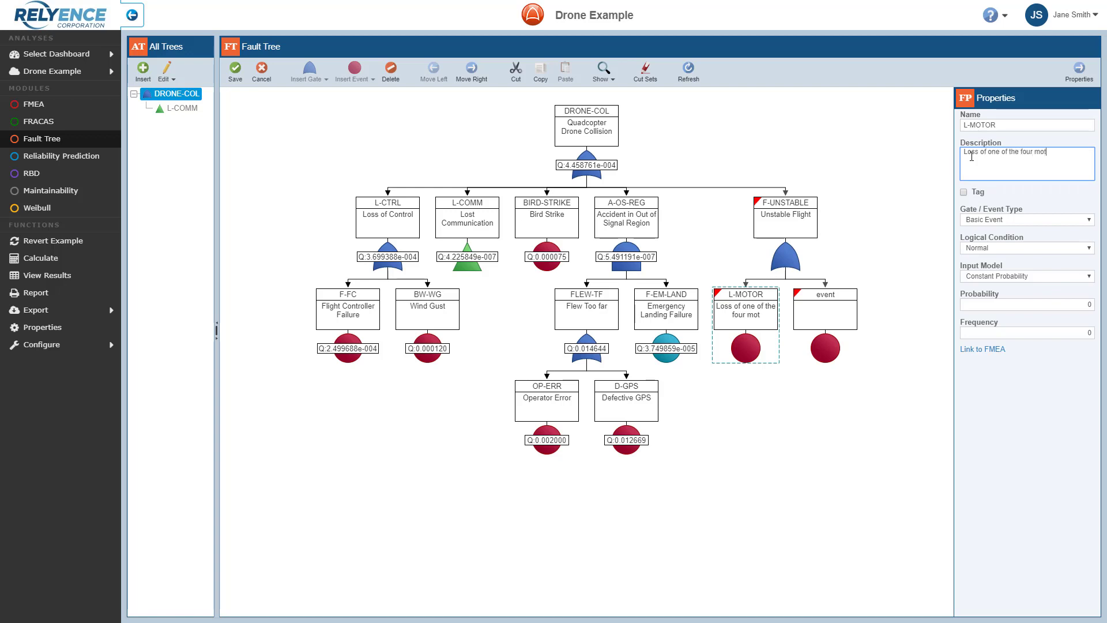
pyautogui.write('ors')
# - Give L-MOTOR a Constant Probability input model with probability 0.03
pyautogui.click(1090, 277)
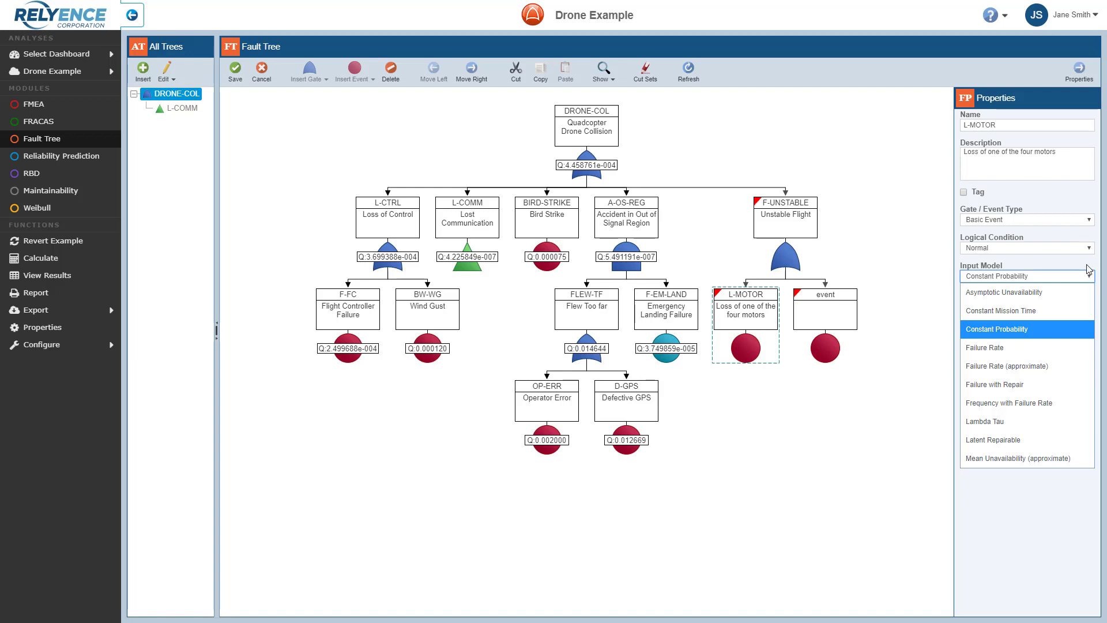
pyautogui.click(1088, 269)
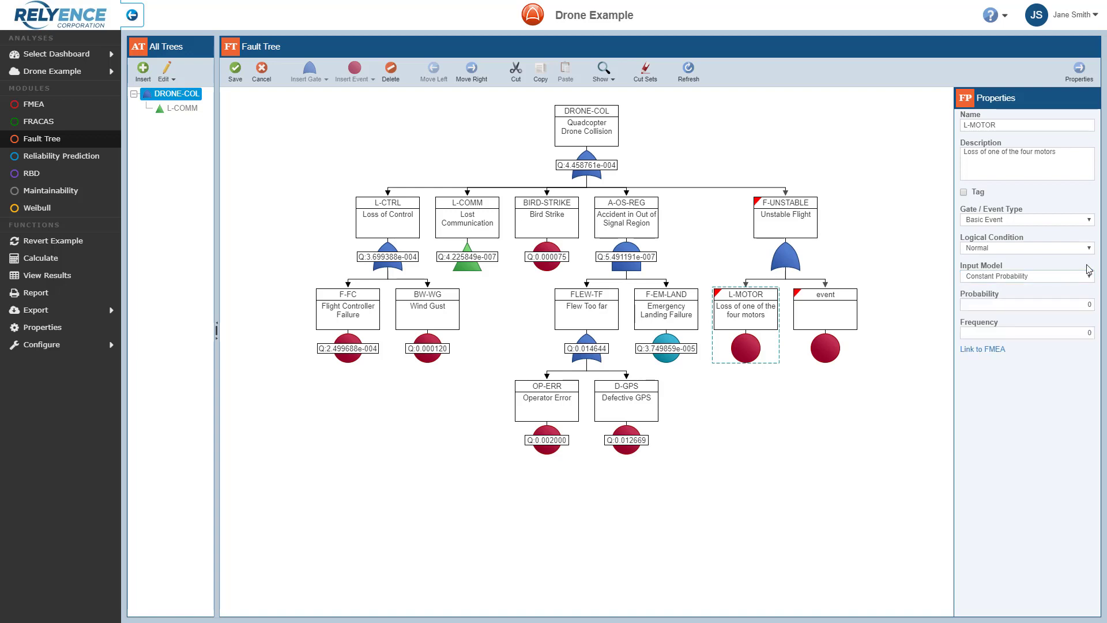
pyautogui.click(1091, 304)
pyautogui.write('.0')
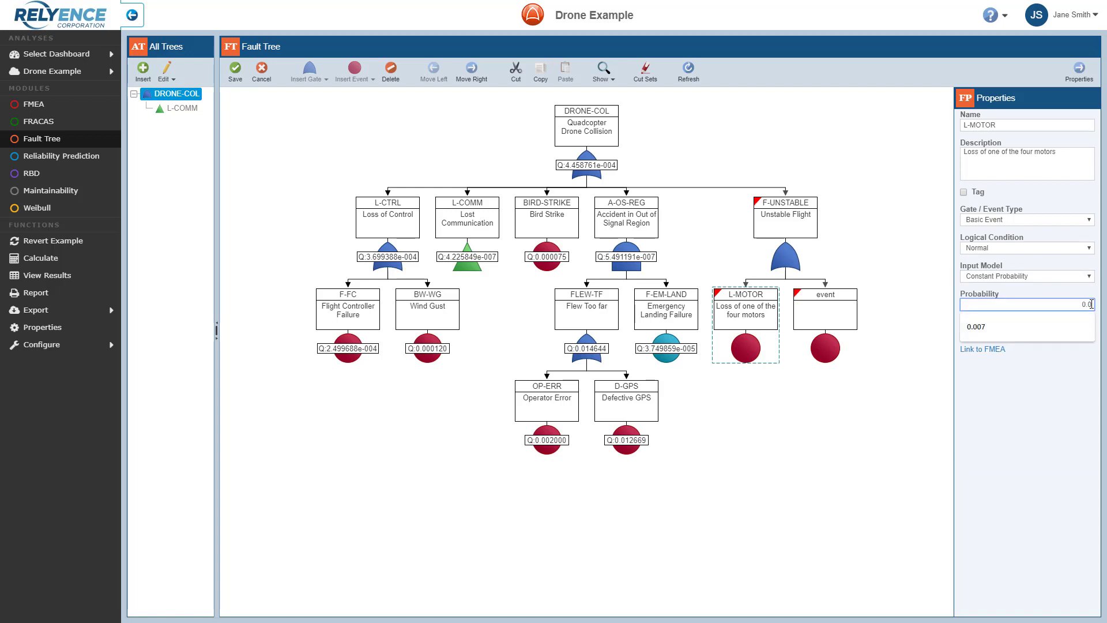
pyautogui.write('3')
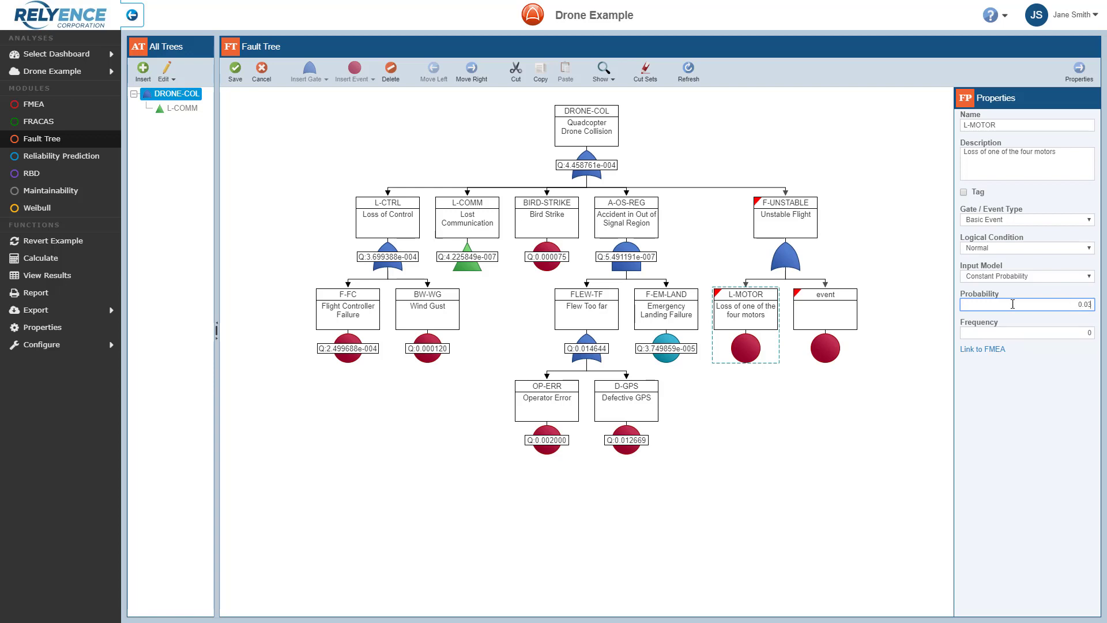
pyautogui.click(832, 313)
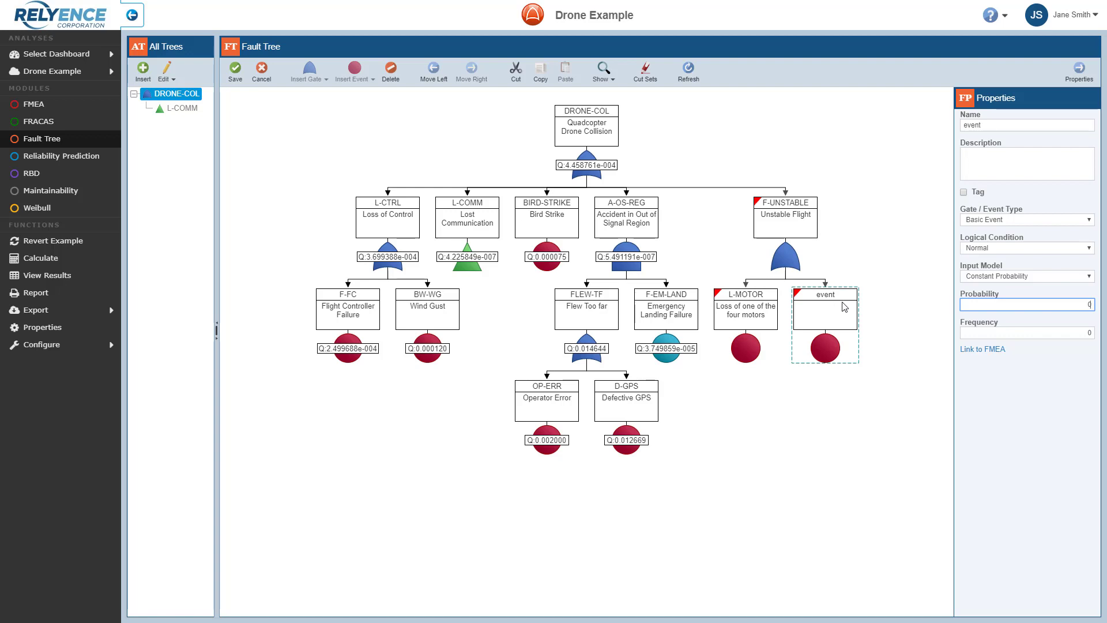
# - Name the second event L-PROP, described 'Loss of one of the four propellers', probability 0.007
pyautogui.click(961, 125)
pyautogui.doubleClick(962, 125)
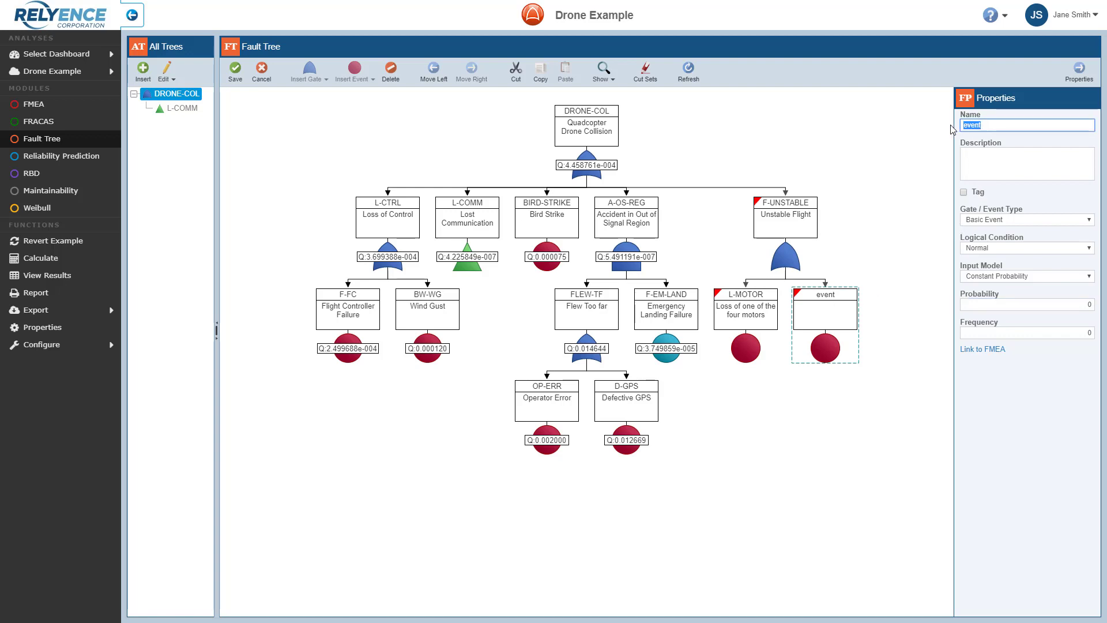
pyautogui.write('L-PROP')
pyautogui.click(971, 155)
pyautogui.write('Loss o')
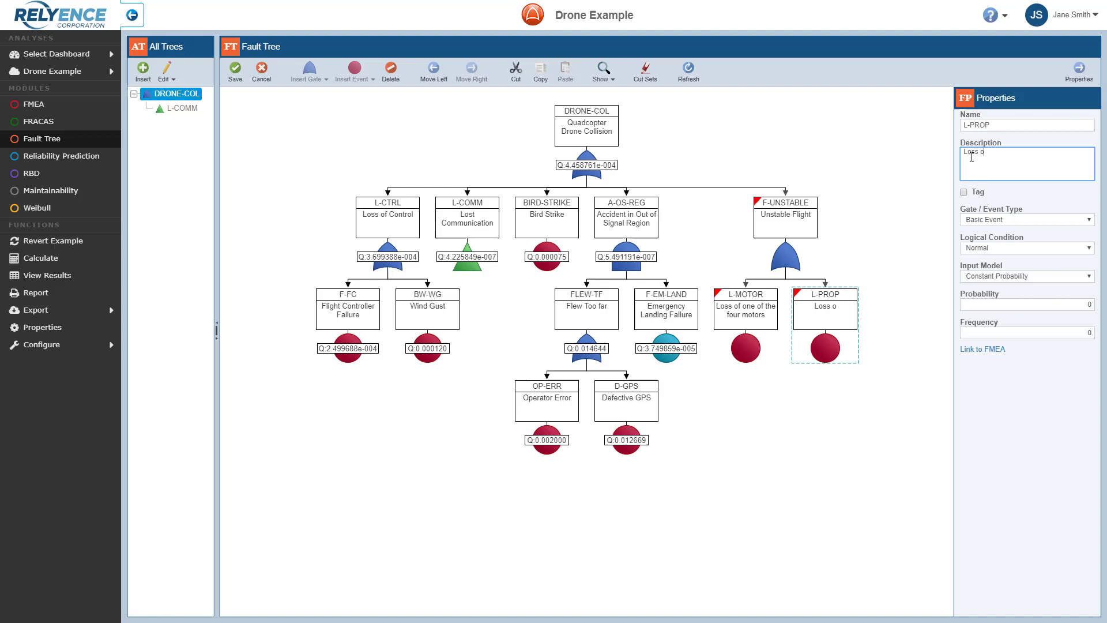
pyautogui.write('f one of the f')
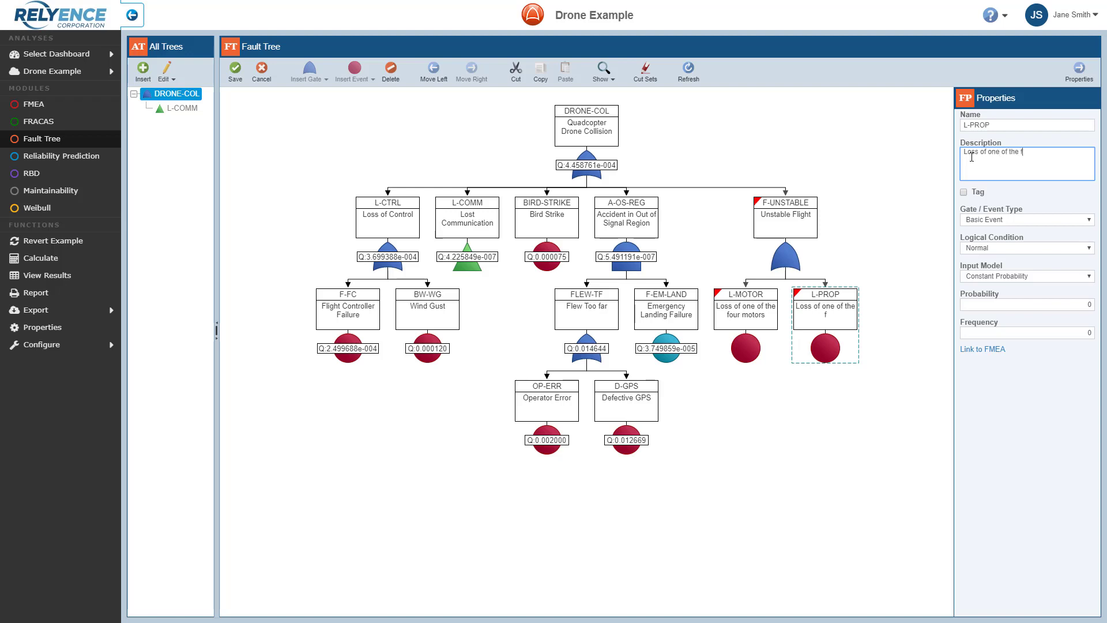
pyautogui.write('our propellers')
pyautogui.click(1093, 305)
pyautogui.write('.00')
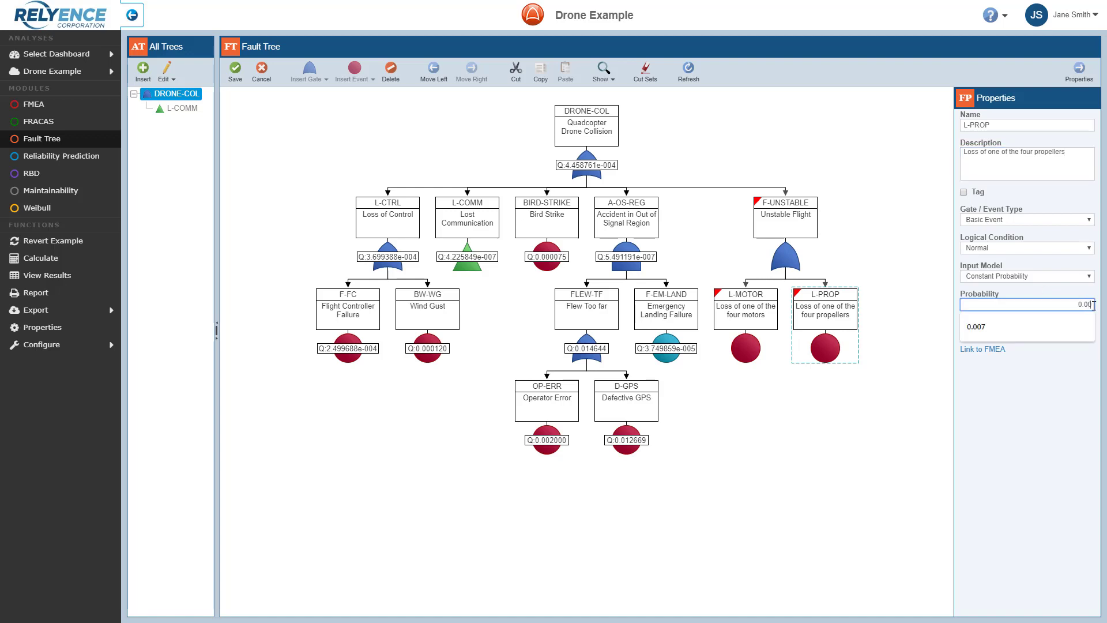
pyautogui.write('7')
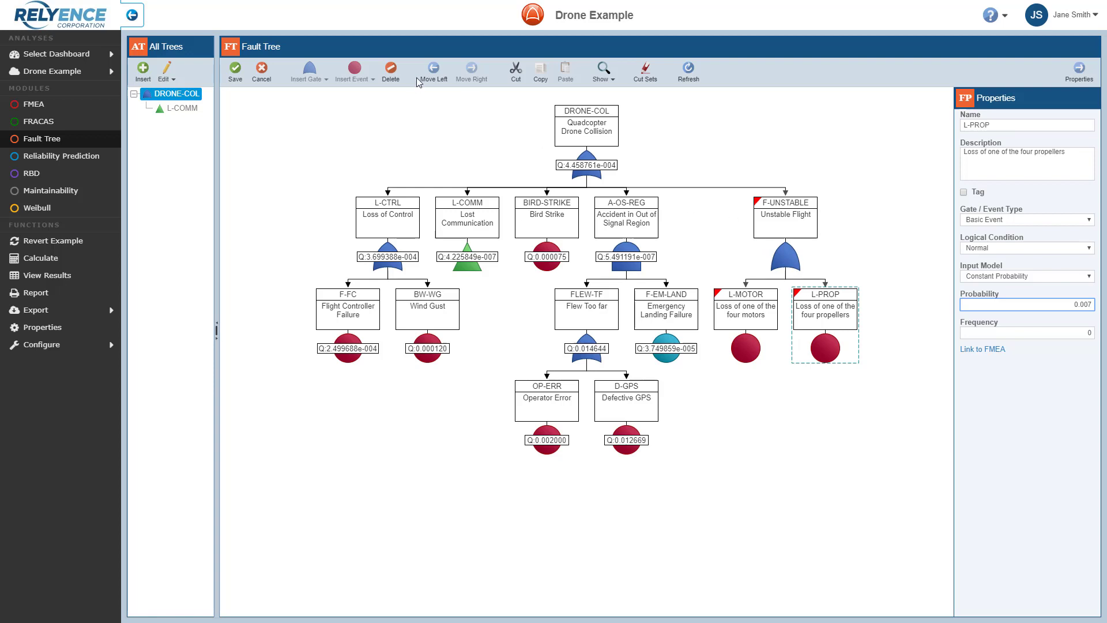
# - Save the fault tree with the new F-UNSTABLE gate and its events
pyautogui.click(237, 79)
# - Run the Exact calculation to end time 1000, giving DRONE-COL 0.037219
pyautogui.click(65, 261)
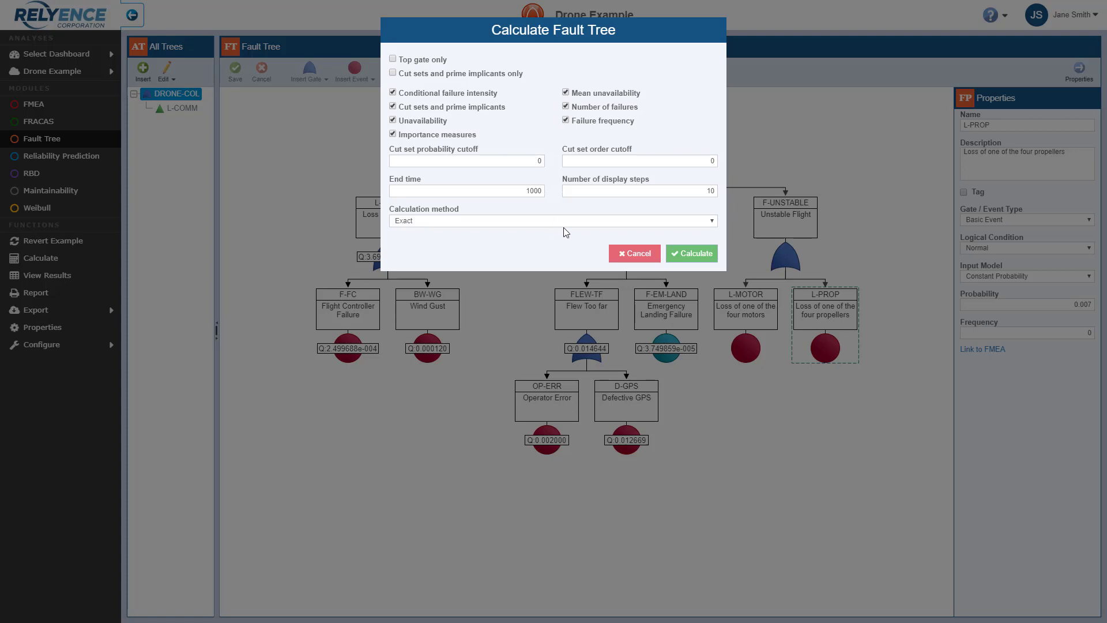
pyautogui.click(705, 254)
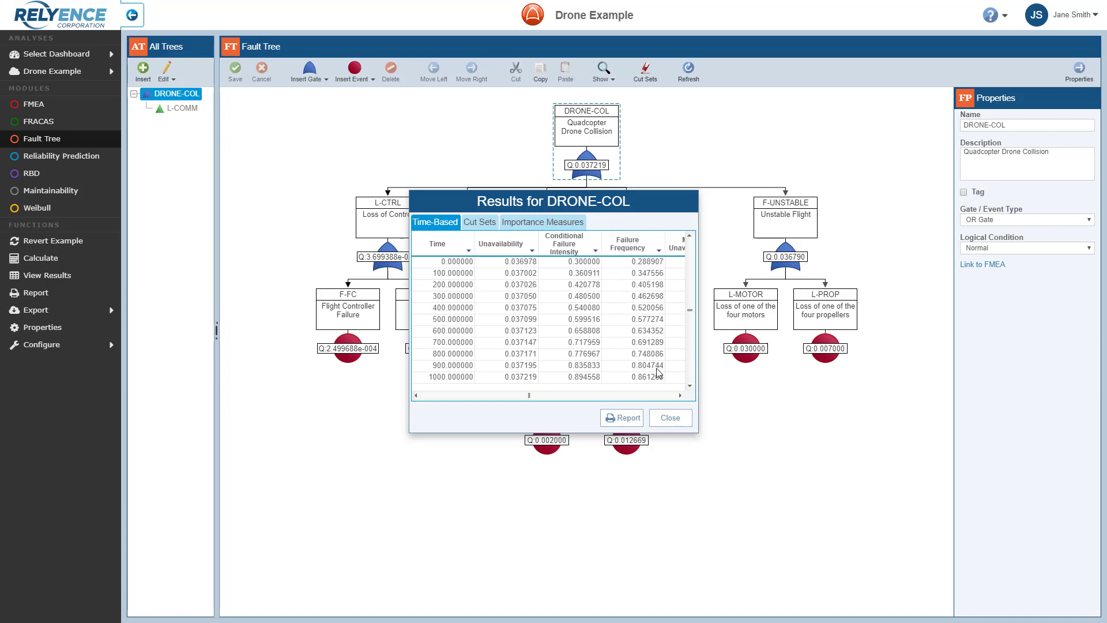
# - Close the Results for DRONE-COL window to return to the updated diagram
pyautogui.click(687, 424)
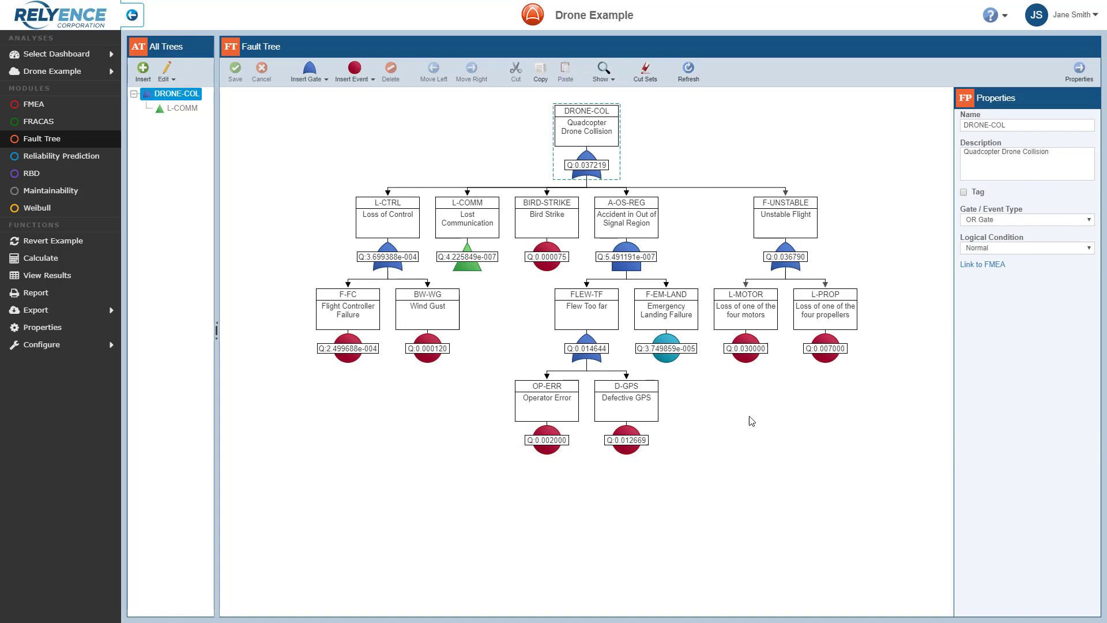